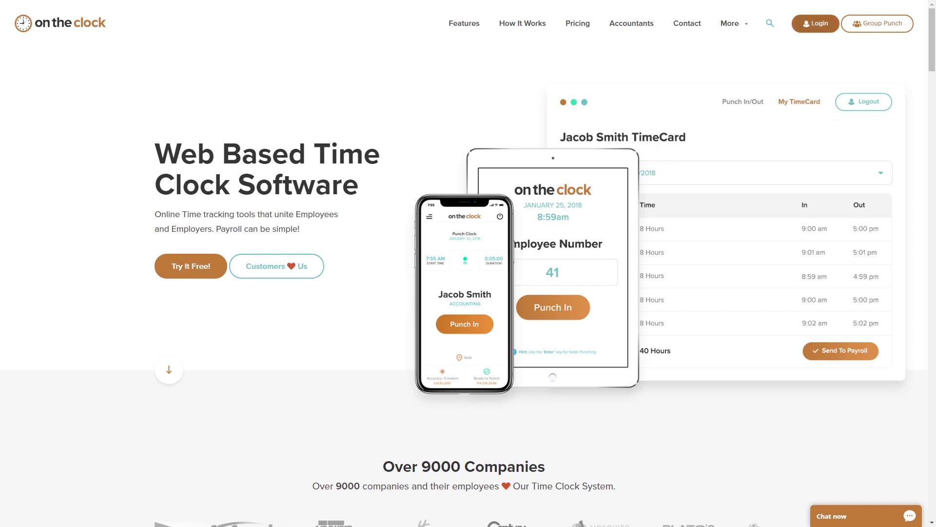
# Go to Login and choose the Employee card to reach the prefilled Employee Login page
pyautogui.click(816, 22)
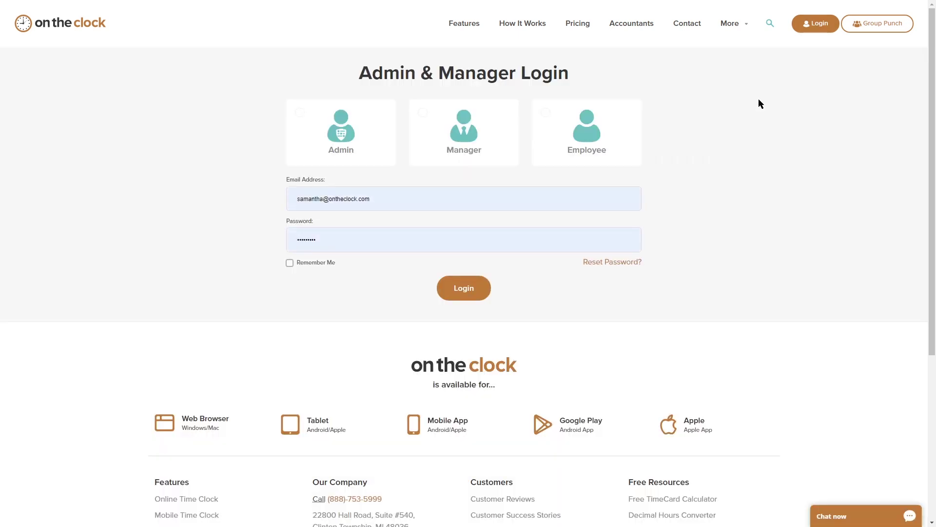
pyautogui.scroll(-1, 690, 97)
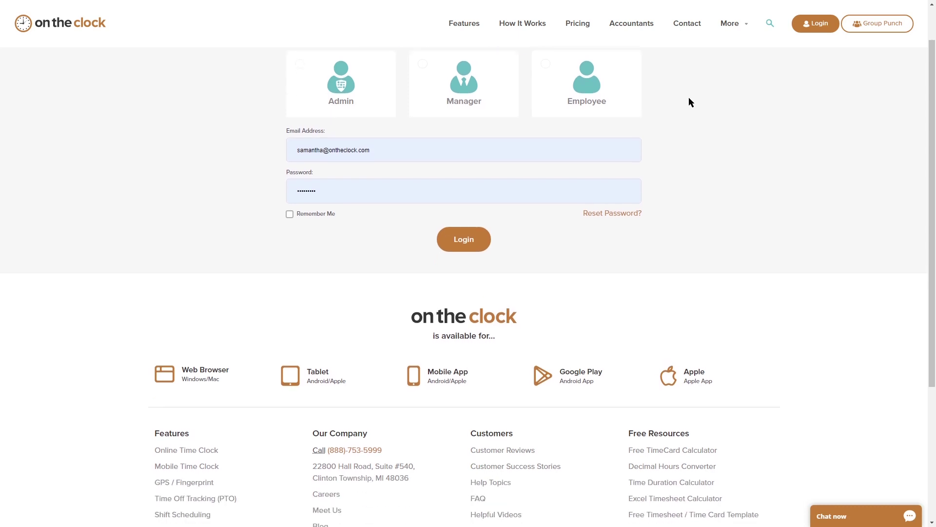
pyautogui.click(596, 91)
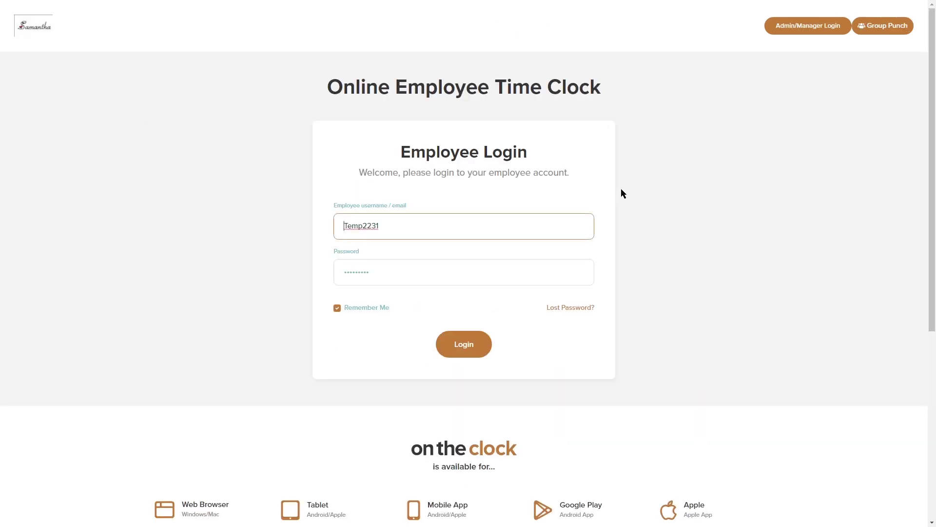
pyautogui.scroll(-1, 622, 191)
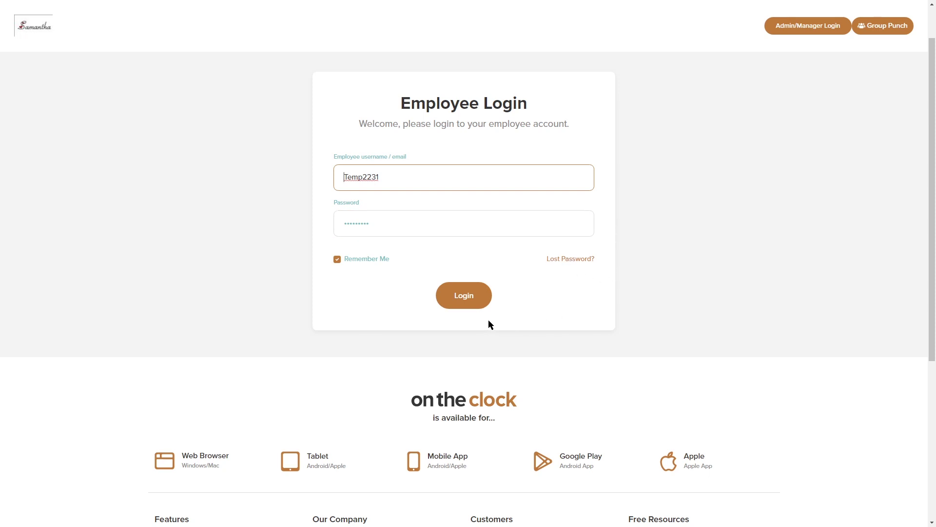
pyautogui.click(463, 306)
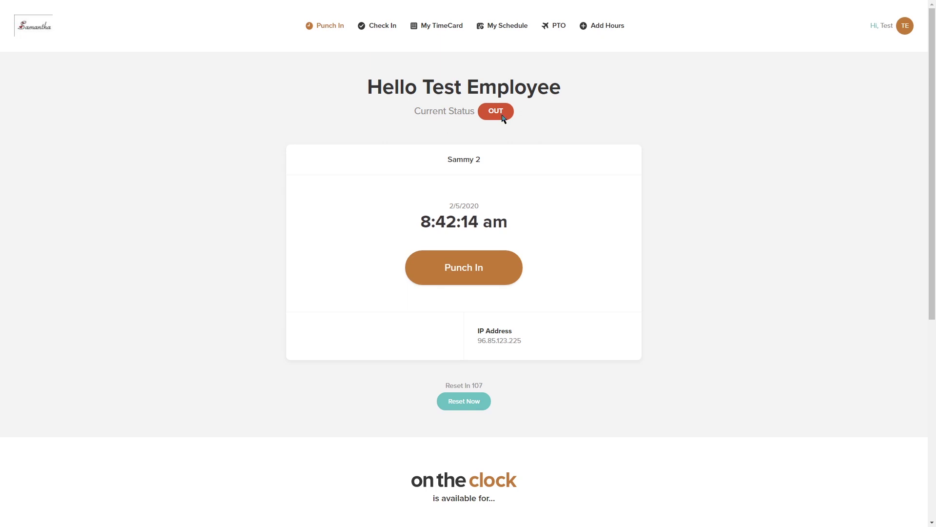
# Punch the test employee in at 8:42 AM on 2/5/2020, then sign back in
pyautogui.scroll(-1, 503, 130)
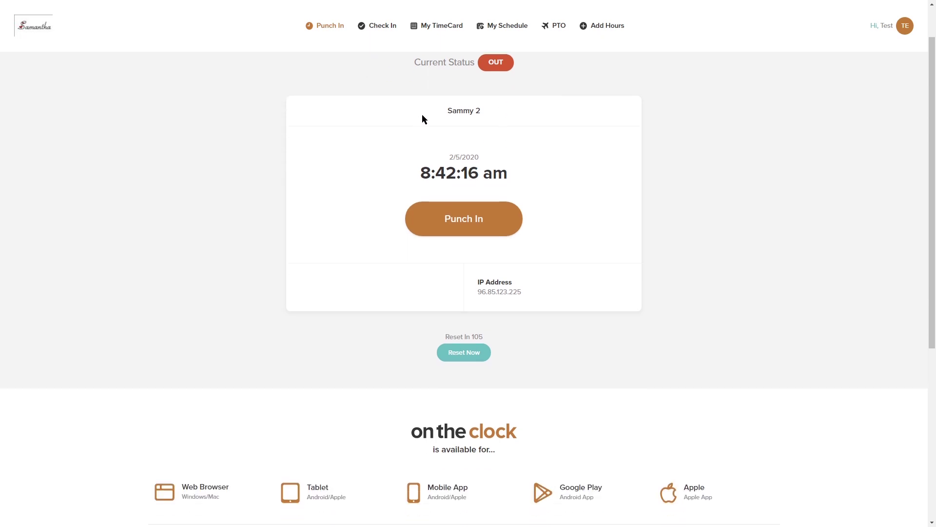
pyautogui.scroll(-1, 529, 149)
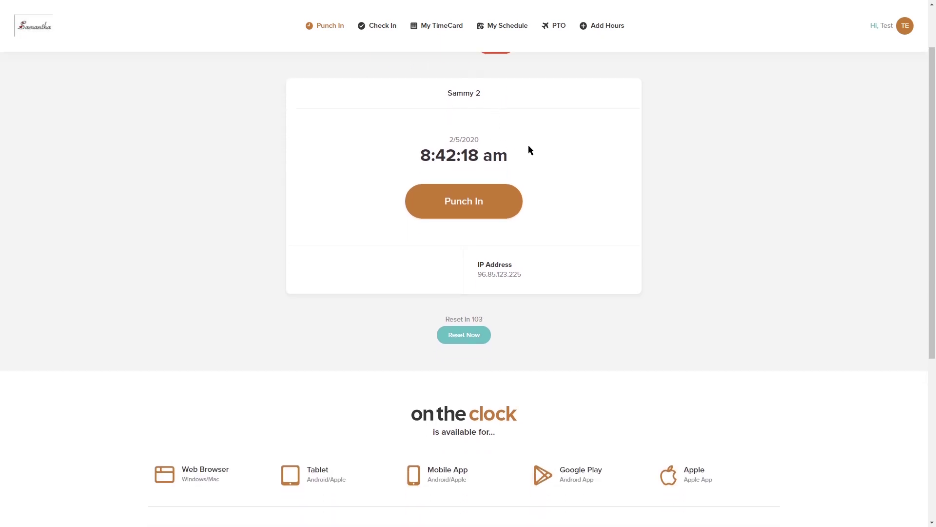
pyautogui.scroll(-1, 532, 150)
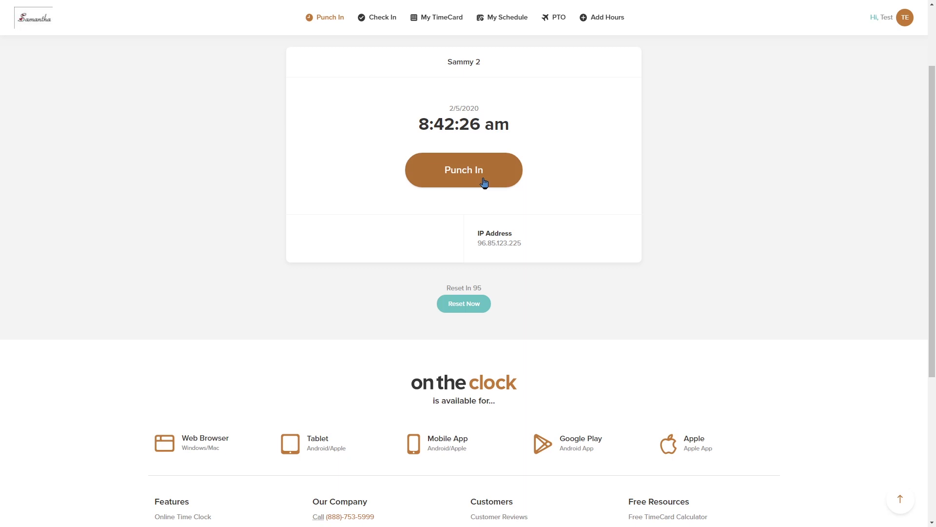
pyautogui.scroll(-1, 425, 241)
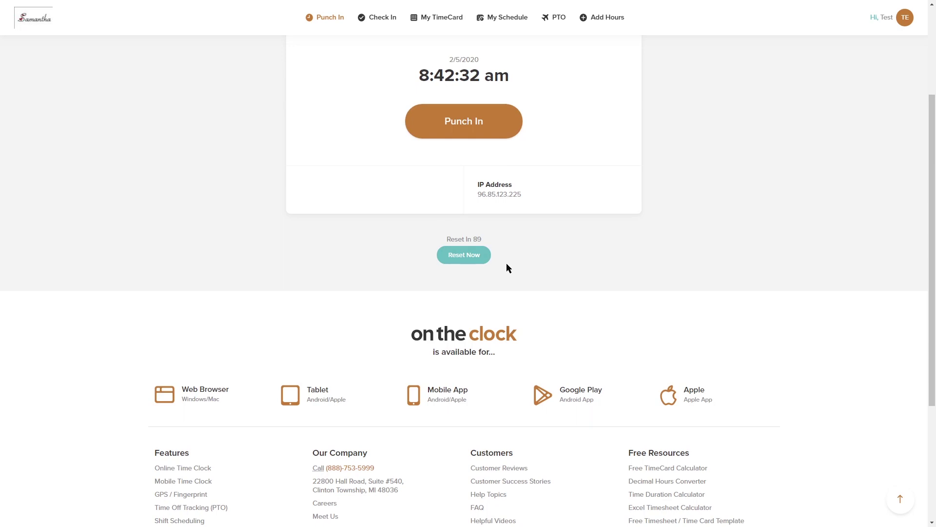
pyautogui.scroll(2, 506, 263)
pyautogui.click(468, 223)
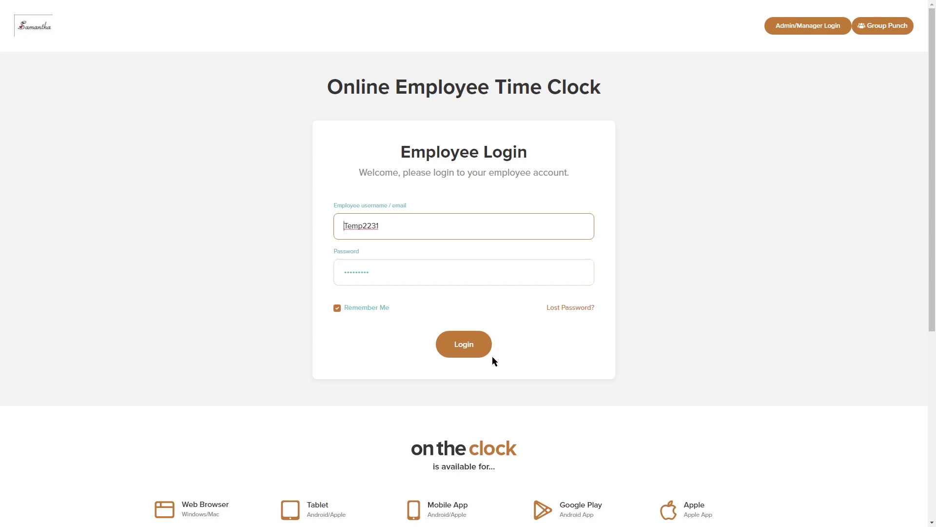
pyautogui.click(467, 351)
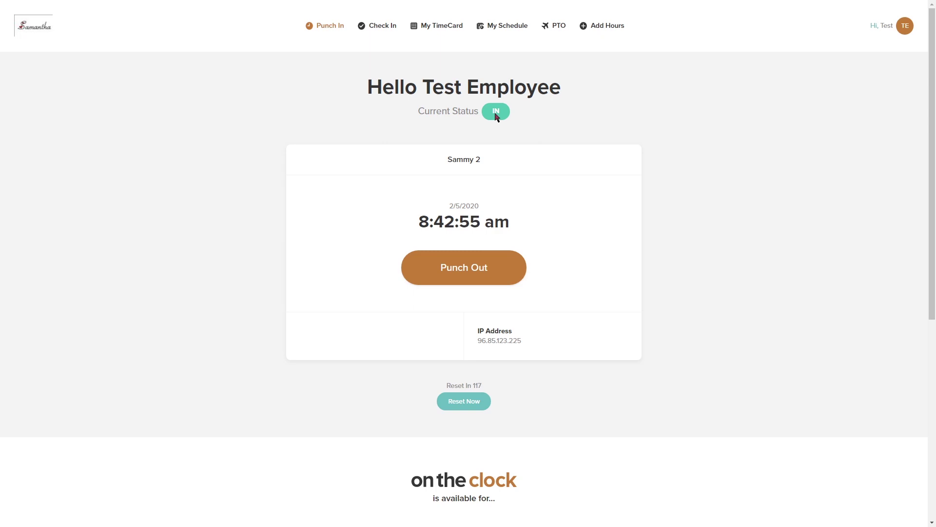
# Confirm the status shows IN and go to the Check In page for Sammy 2
pyautogui.click(379, 30)
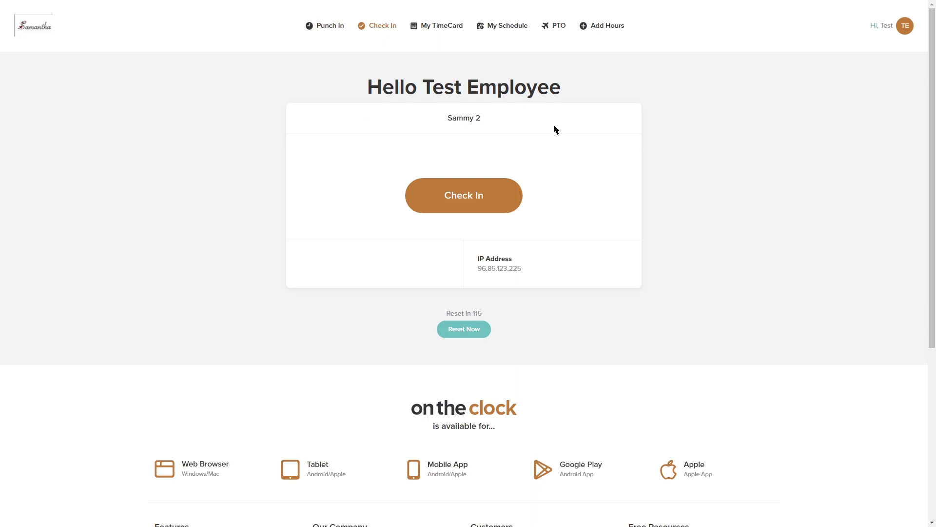
pyautogui.scroll(-1, 555, 128)
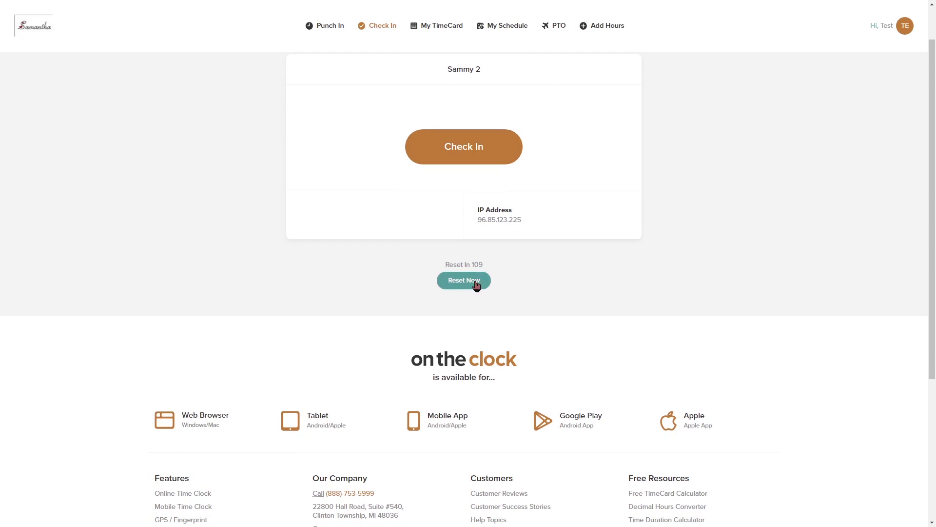
pyautogui.scroll(1, 556, 227)
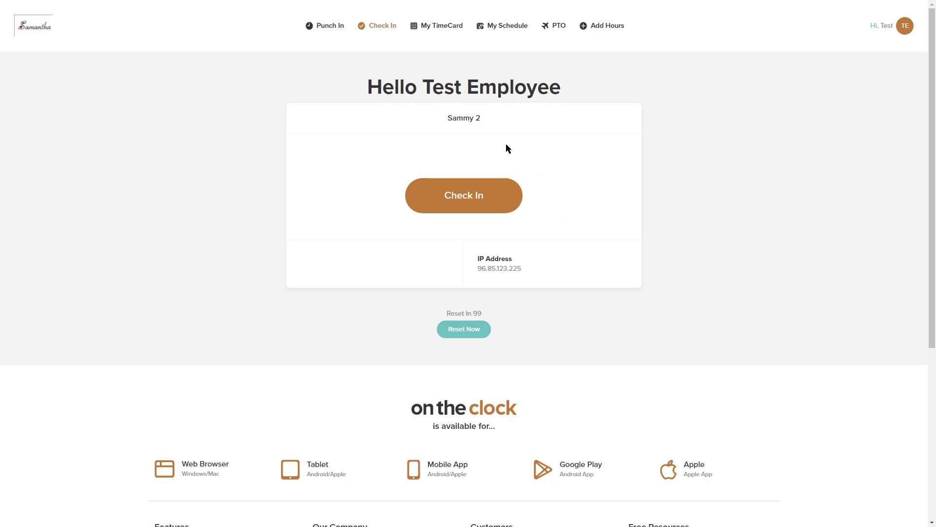
# Review the time card for 02/03–02/09/2020, then move on to the work schedule
pyautogui.click(433, 30)
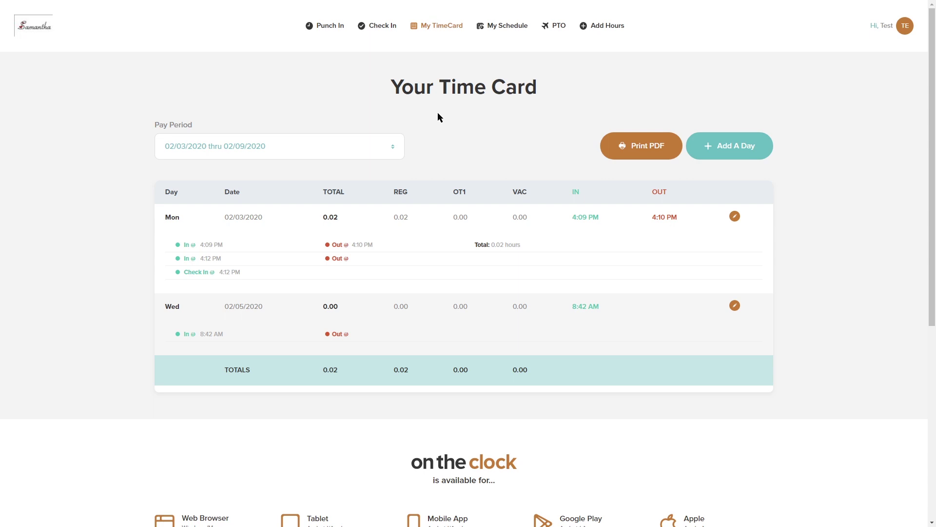
pyautogui.scroll(-1, 438, 117)
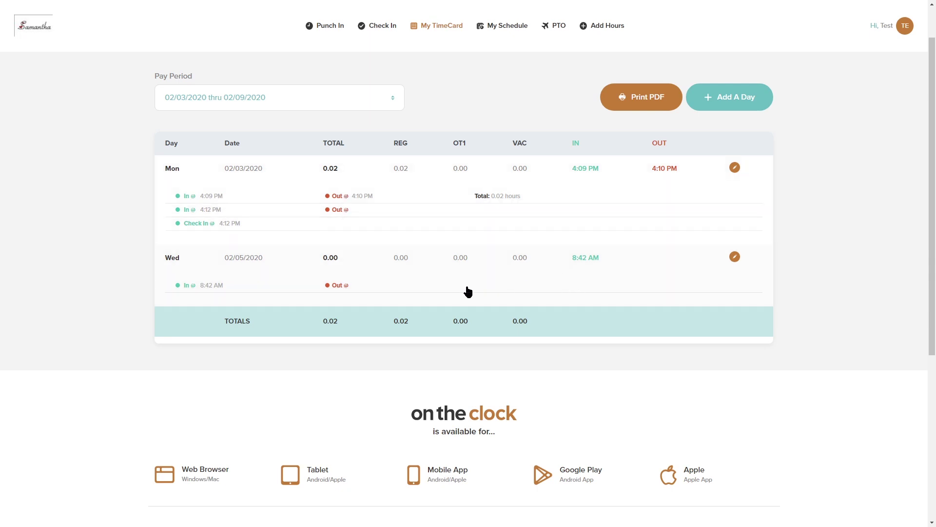
pyautogui.scroll(1, 468, 292)
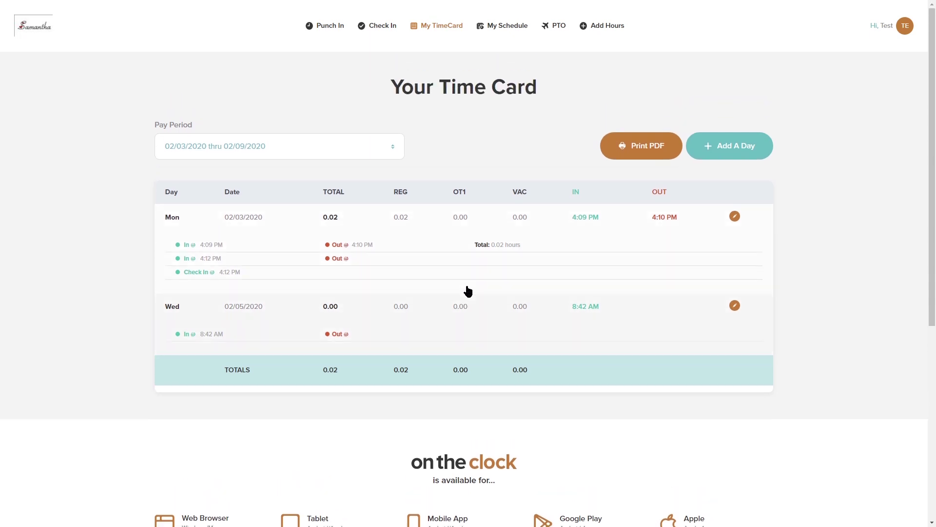
pyautogui.click(497, 27)
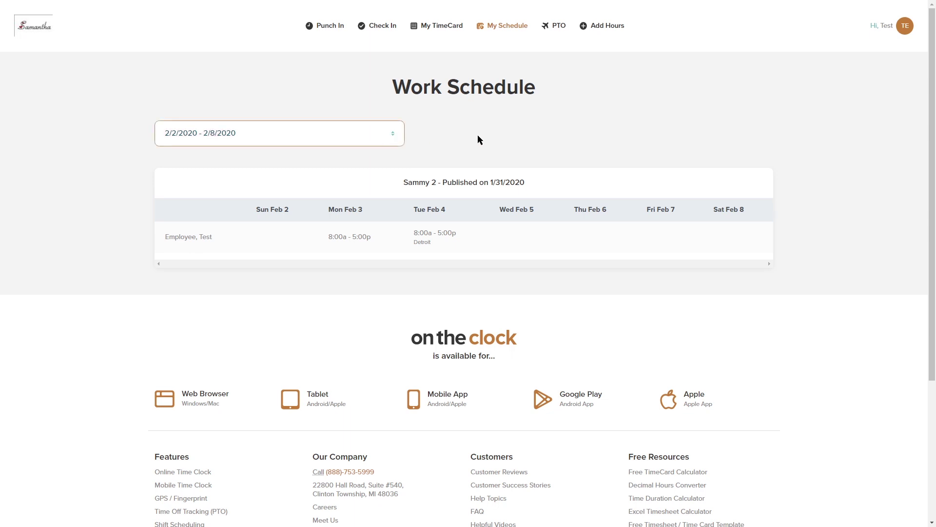
# Scroll through the 2/2–2/8/2020 schedule showing the Tue Feb 4 8:00a–5:00p Detroit shift
pyautogui.scroll(-1, 478, 140)
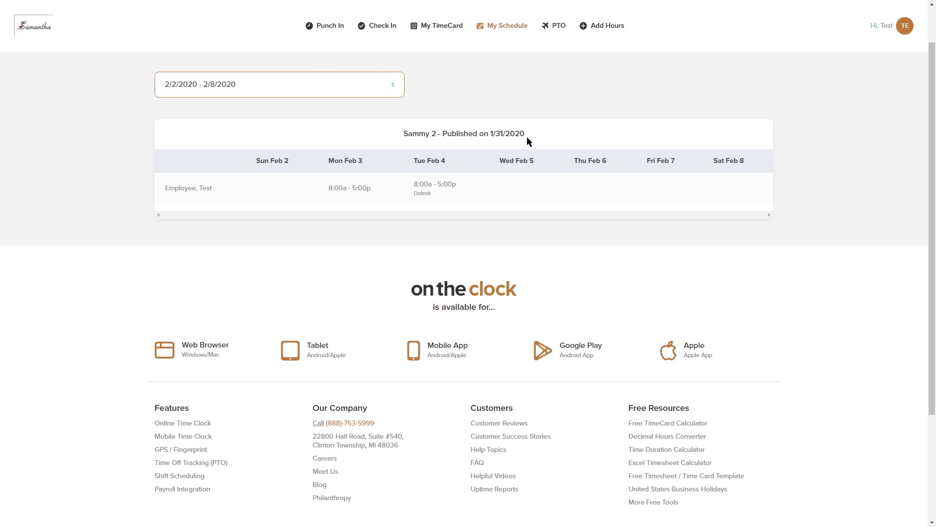
pyautogui.scroll(1, 546, 84)
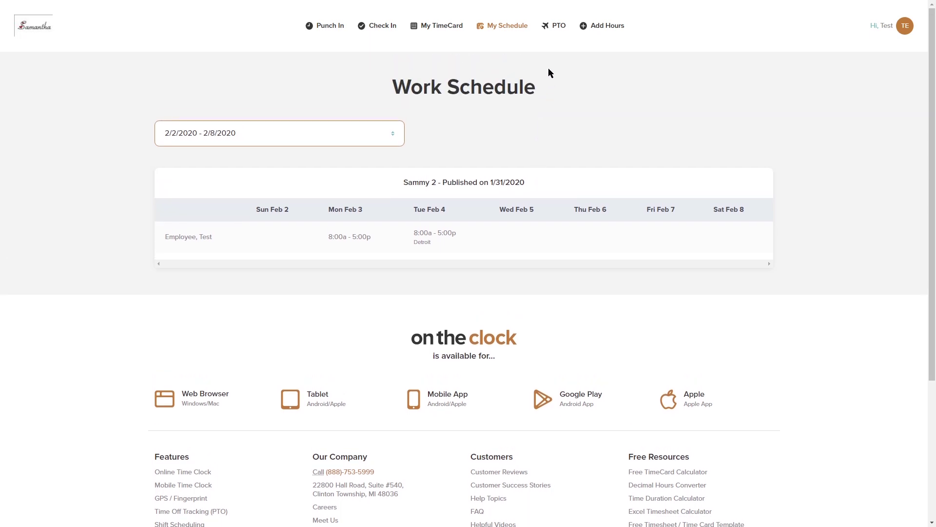
pyautogui.click(555, 30)
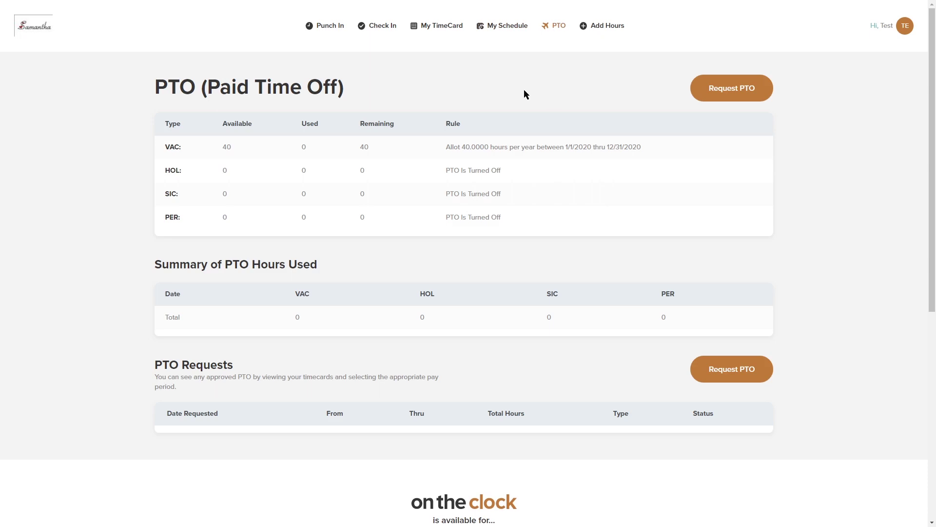
pyautogui.scroll(-1, 647, 166)
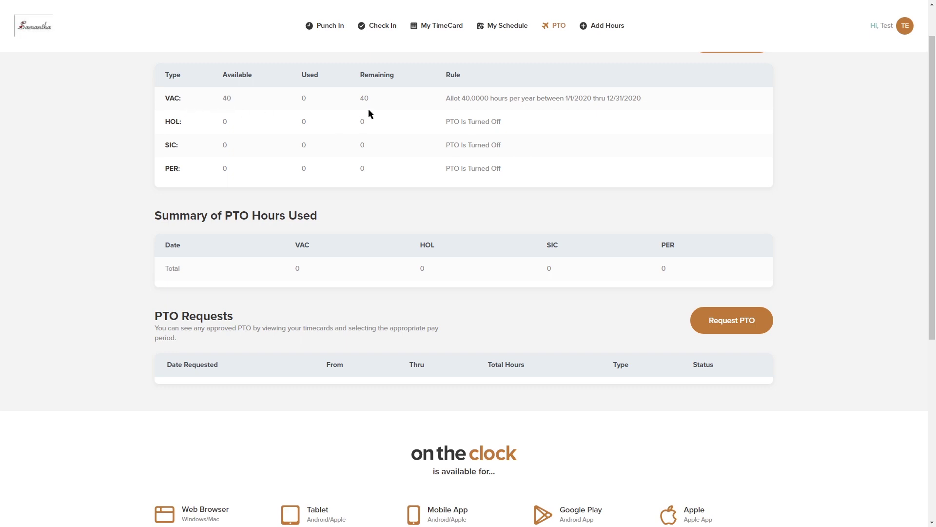
pyautogui.scroll(-2, 527, 133)
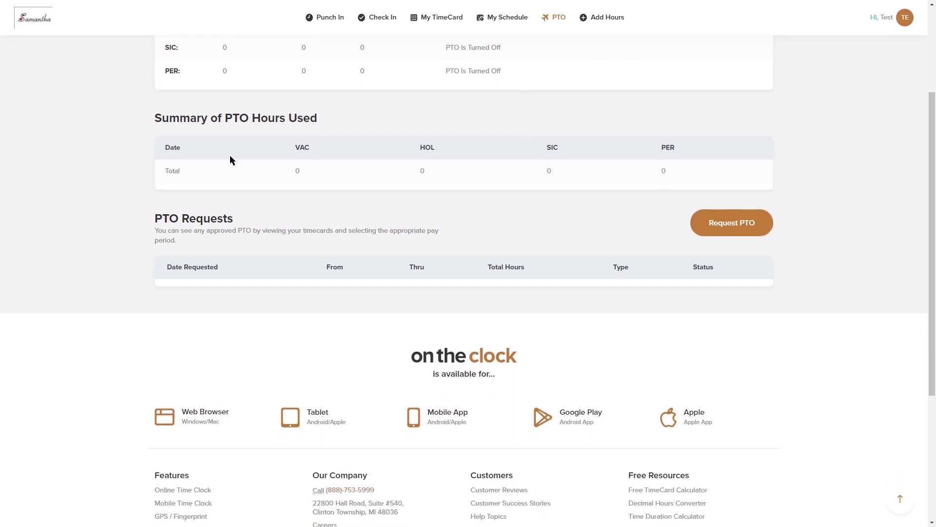
pyautogui.scroll(-1, 470, 194)
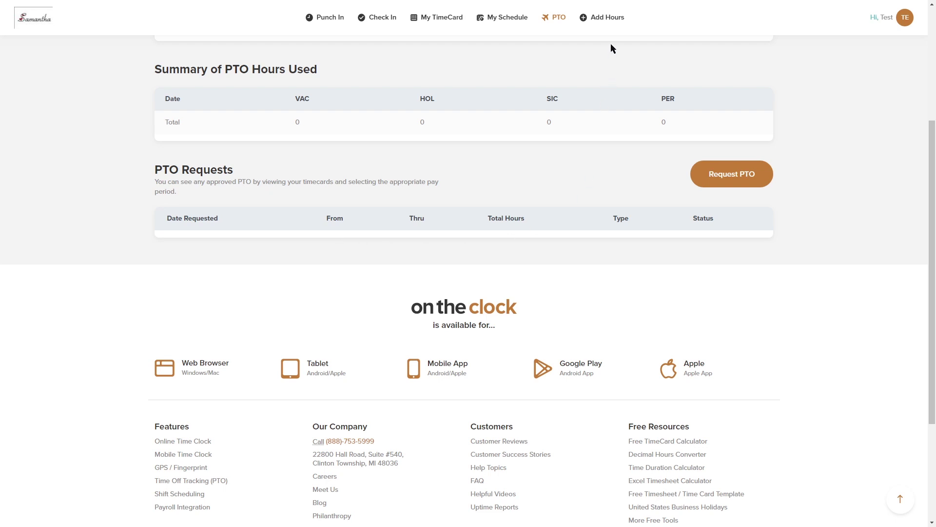
pyautogui.click(603, 19)
# Enter 5.00 added hours for 2/5/2020 with an empty note, then cancel the entry
pyautogui.click(595, 192)
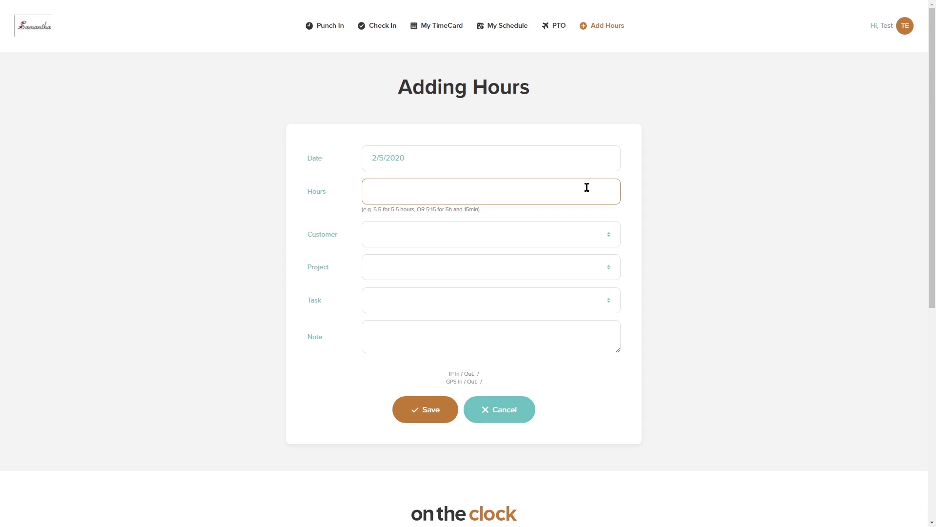
pyautogui.click(585, 134)
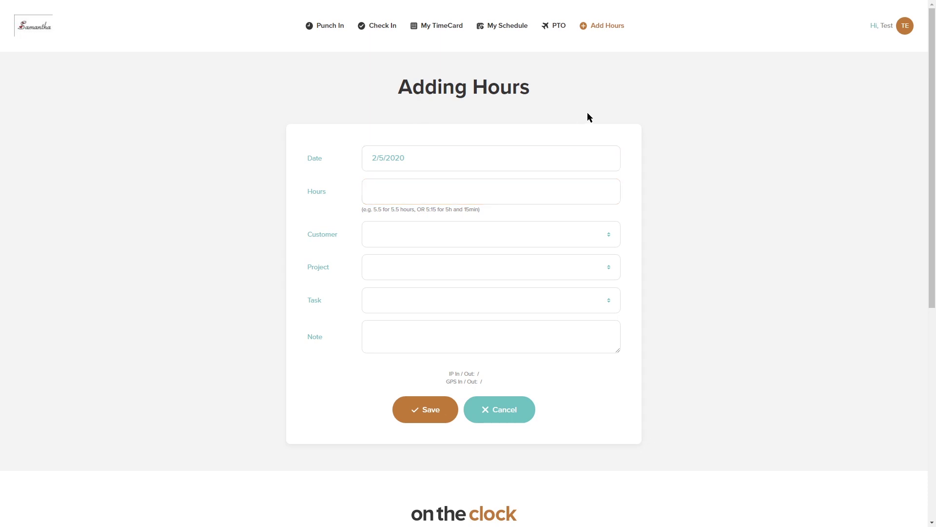
pyautogui.scroll(-1, 592, 116)
pyautogui.click(407, 139)
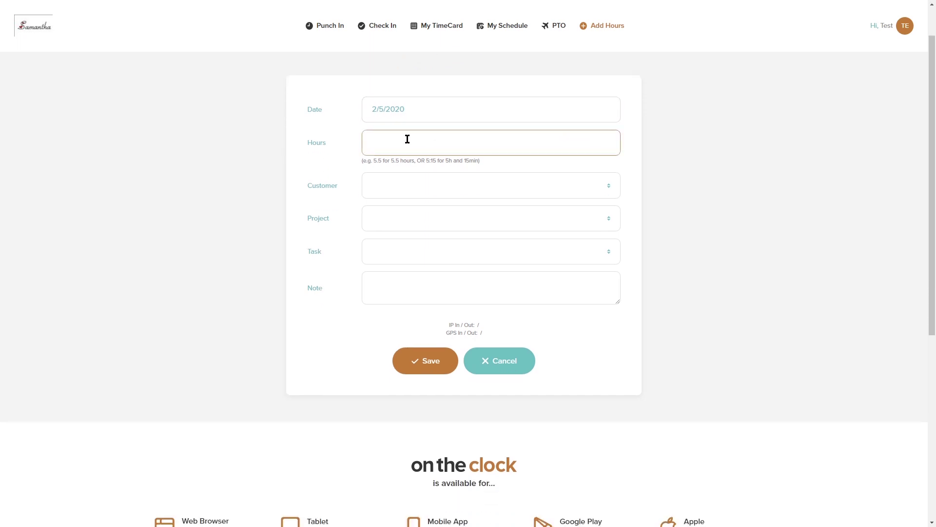
pyautogui.write('5.00')
pyautogui.click(255, 159)
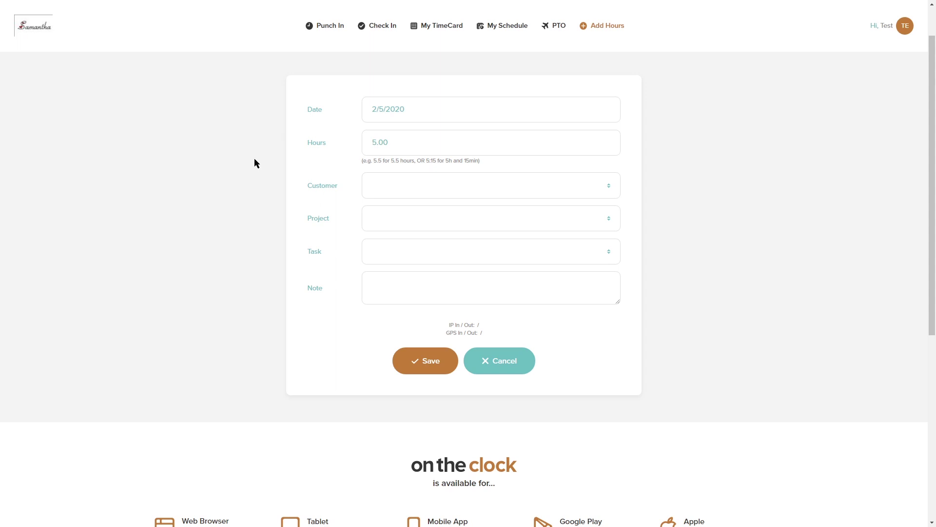
pyautogui.scroll(-1, 253, 157)
pyautogui.click(382, 225)
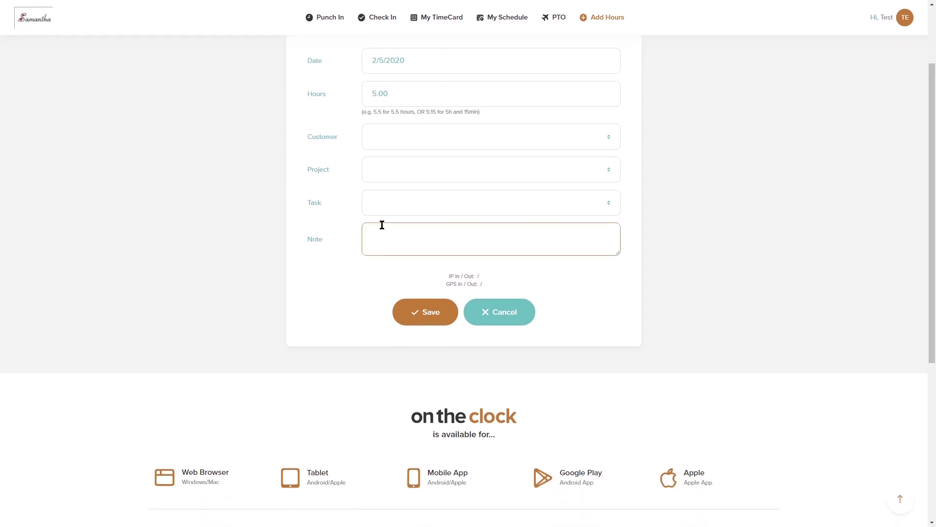
pyautogui.click(259, 182)
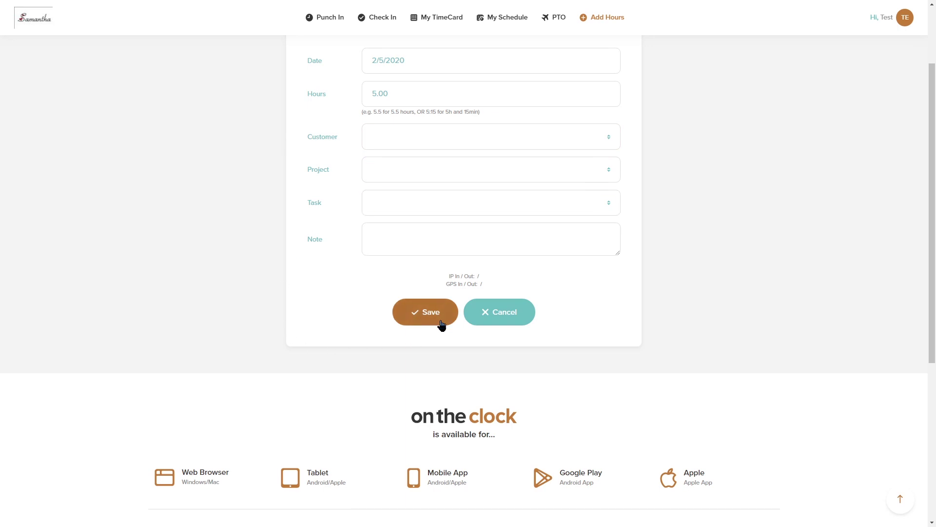
pyautogui.click(490, 321)
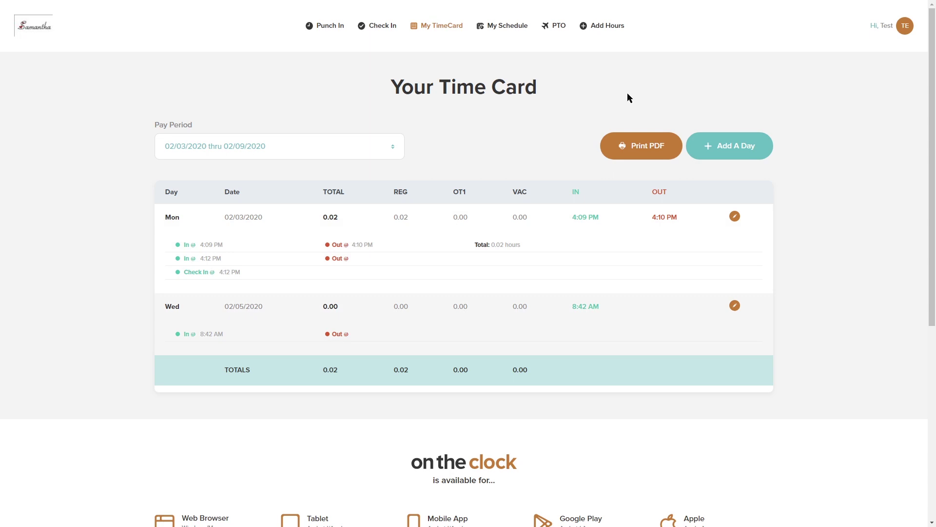
pyautogui.click(741, 158)
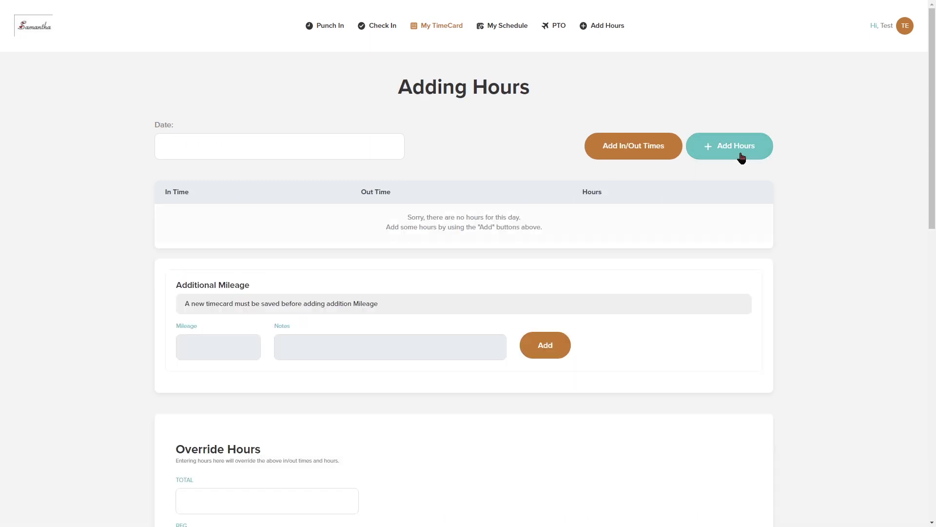
pyautogui.click(383, 145)
pyautogui.click(214, 215)
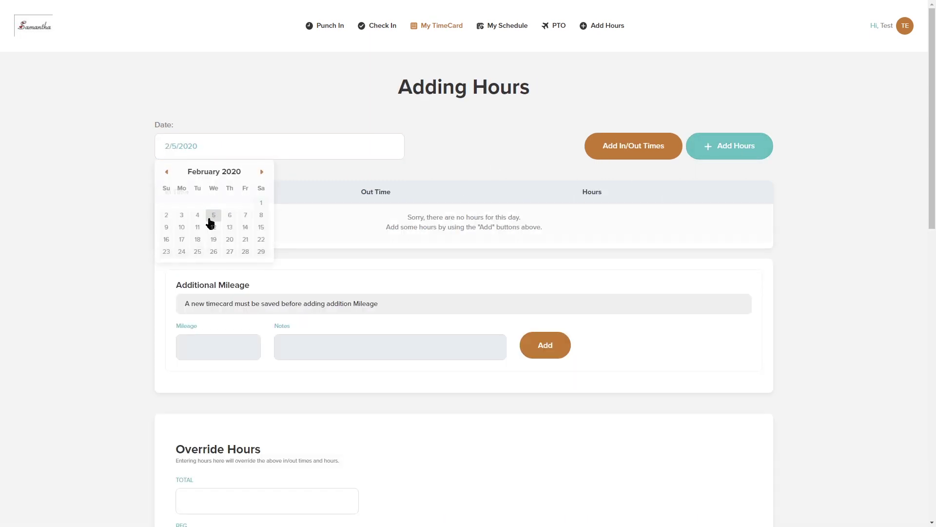
pyautogui.click(632, 157)
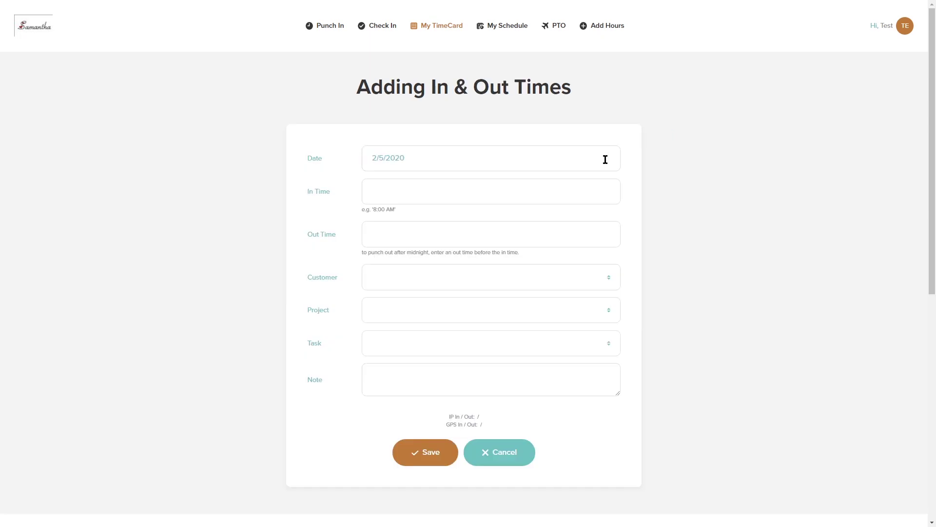
pyautogui.click(396, 229)
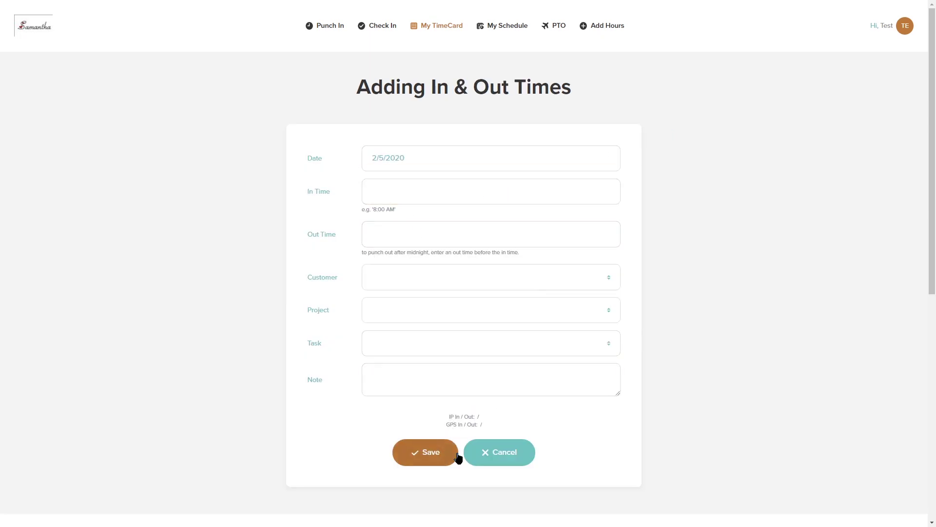
pyautogui.click(503, 453)
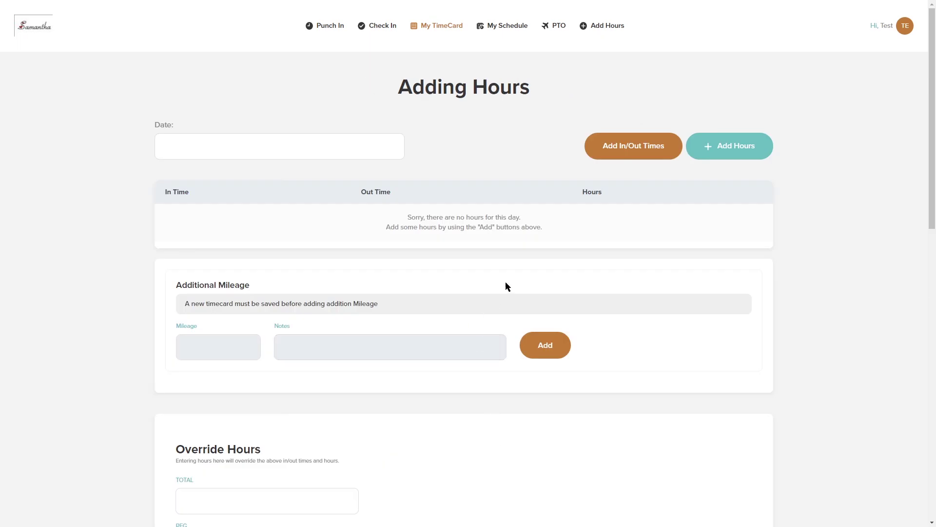
pyautogui.click(438, 30)
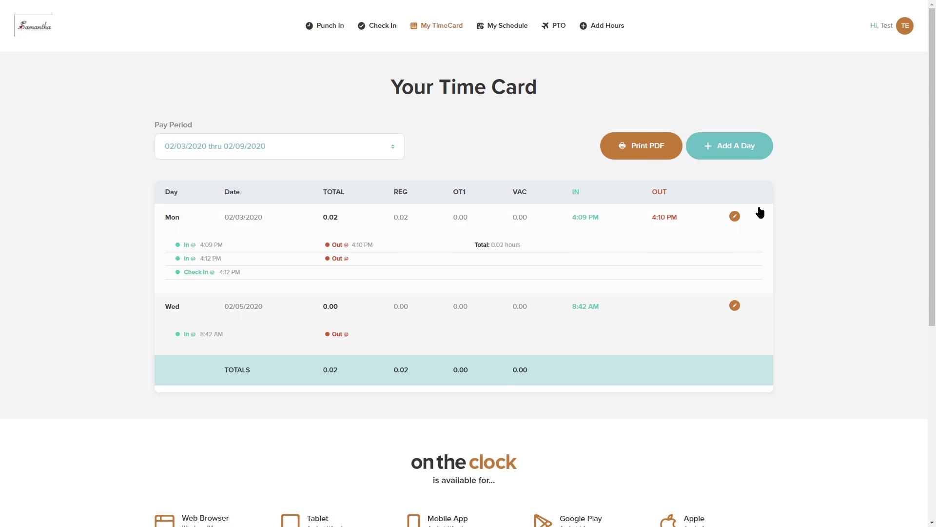
# Change Monday 2/3/2020's 4:10 PM punch-out to 5:00 PM, making the shift 0.85 hours
pyautogui.click(735, 217)
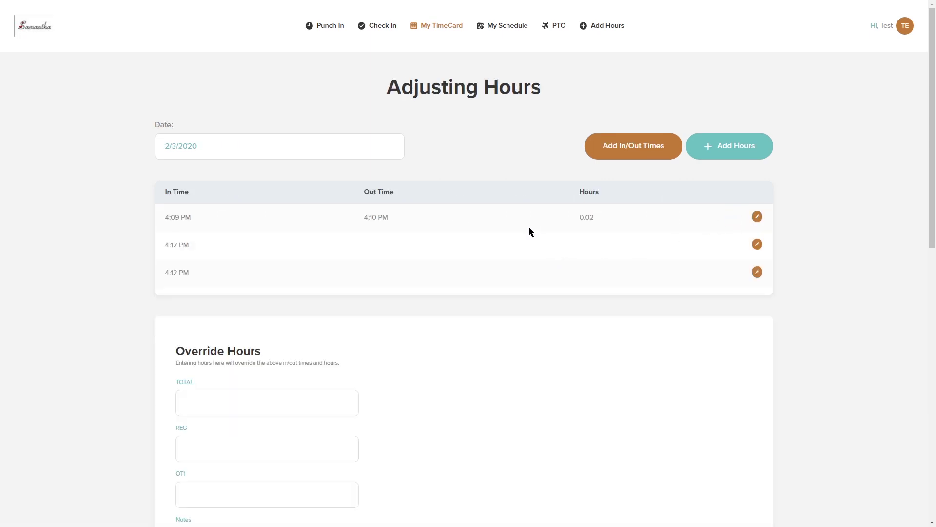
pyautogui.click(758, 217)
pyautogui.moveTo(484, 233); pyautogui.dragTo(326, 235)
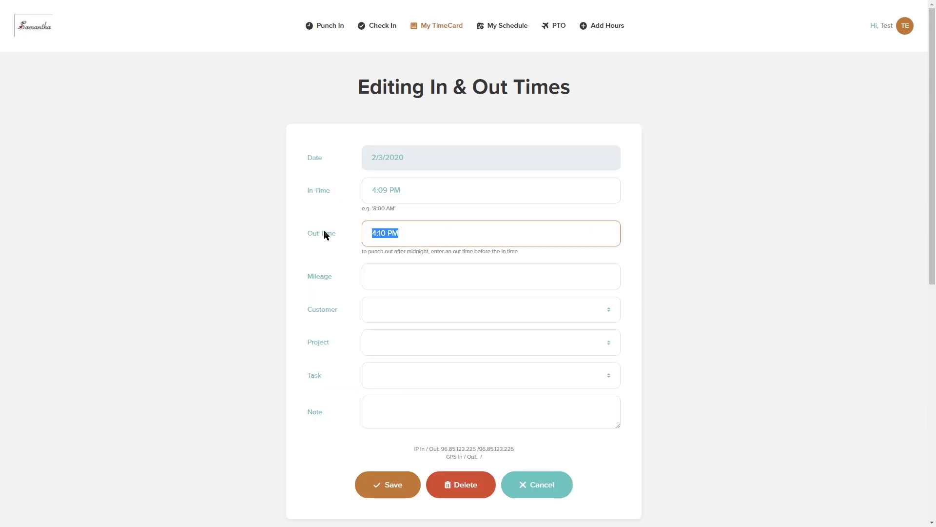
pyautogui.write('5:00 ')
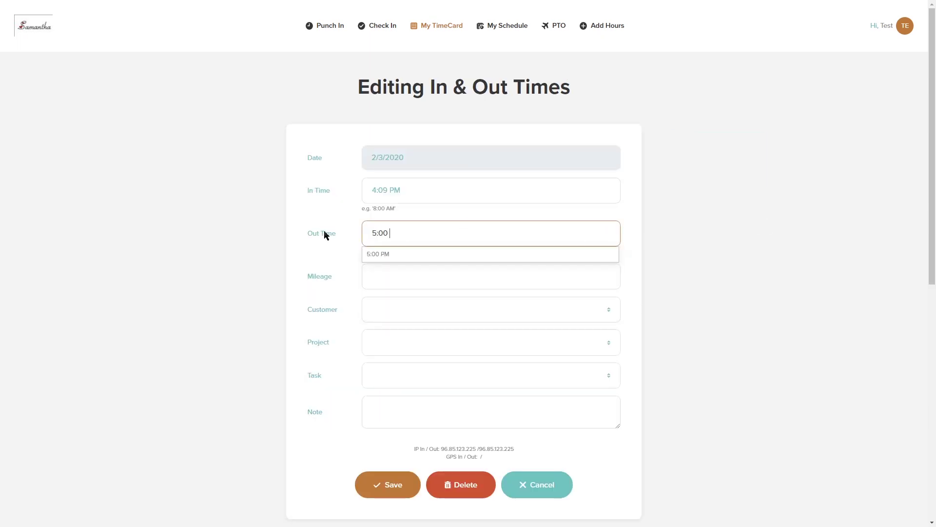
pyautogui.write('pm')
pyautogui.click(247, 266)
pyautogui.scroll(-1, 319, 350)
pyautogui.click(403, 436)
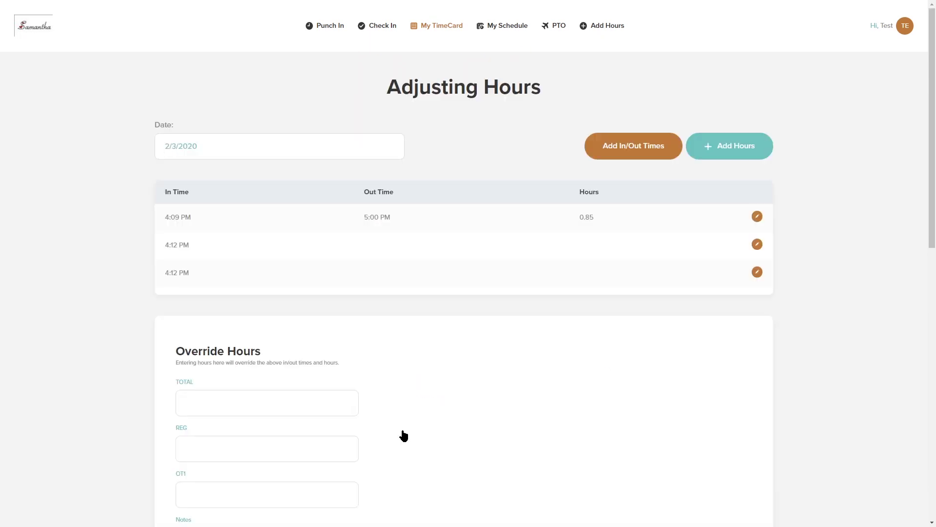
pyautogui.click(451, 30)
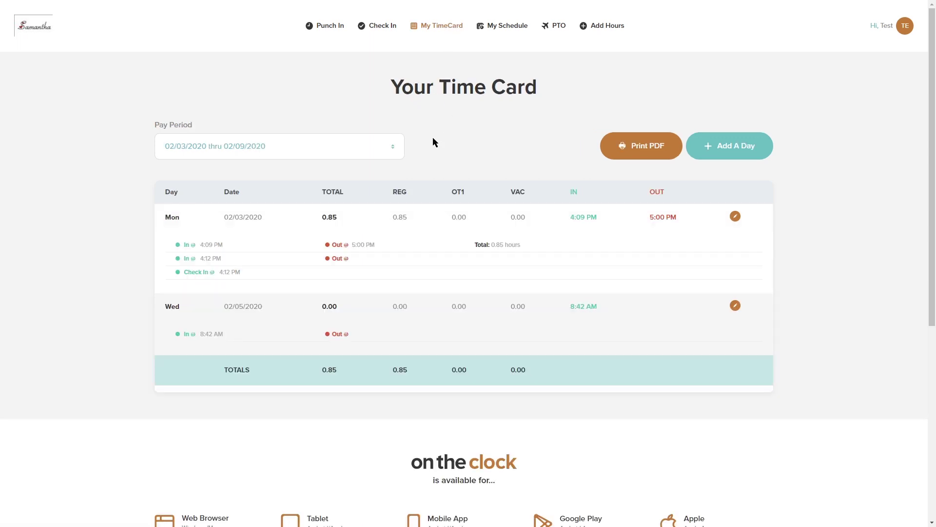
# Log out of the employee account from the TE avatar menu
pyautogui.click(905, 25)
pyautogui.click(886, 70)
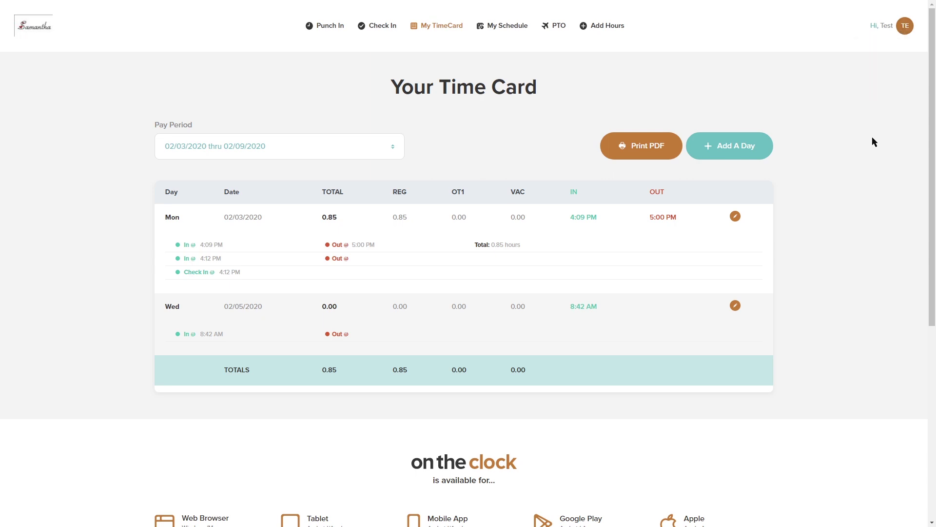